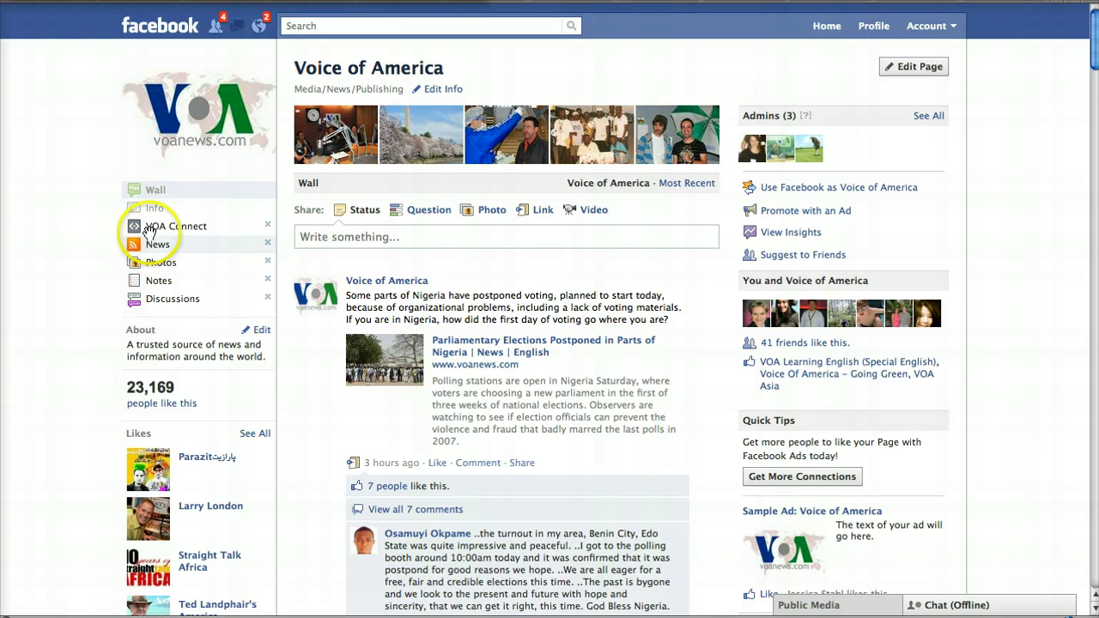
# Show the Voice of America Page's Info section with its founding year, mission and website
pyautogui.click(165, 212)
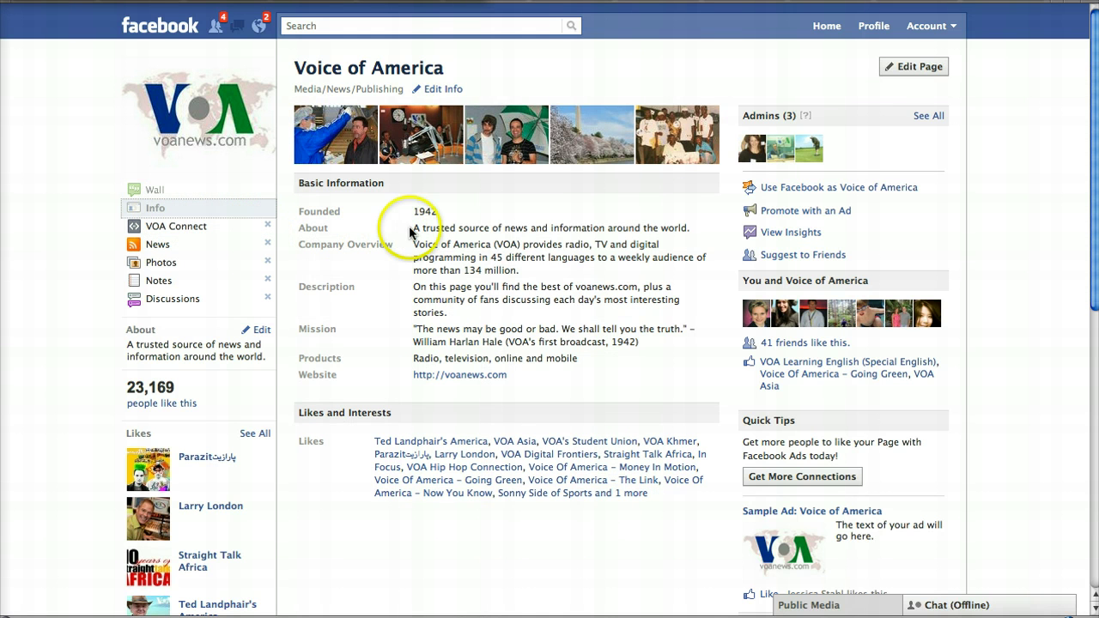
# Highlight the About sentence 'A trusted source of news and information around the world.'
pyautogui.moveTo(413, 229); pyautogui.dragTo(697, 226)
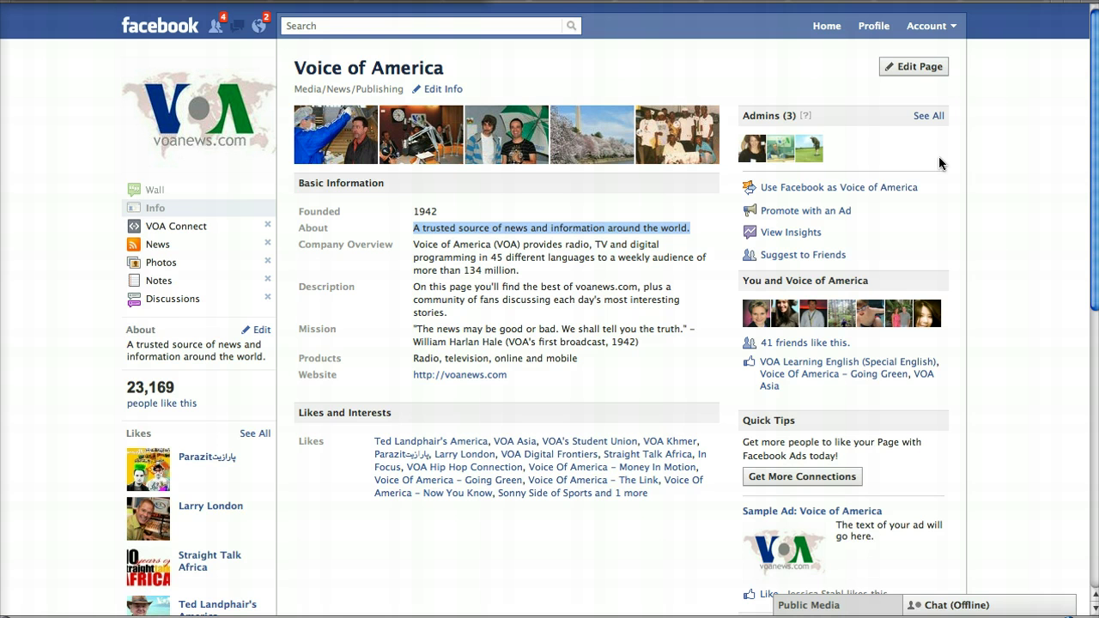
pyautogui.moveTo(805, 117)
pyautogui.moveTo(718, 116)
pyautogui.click(877, 191)
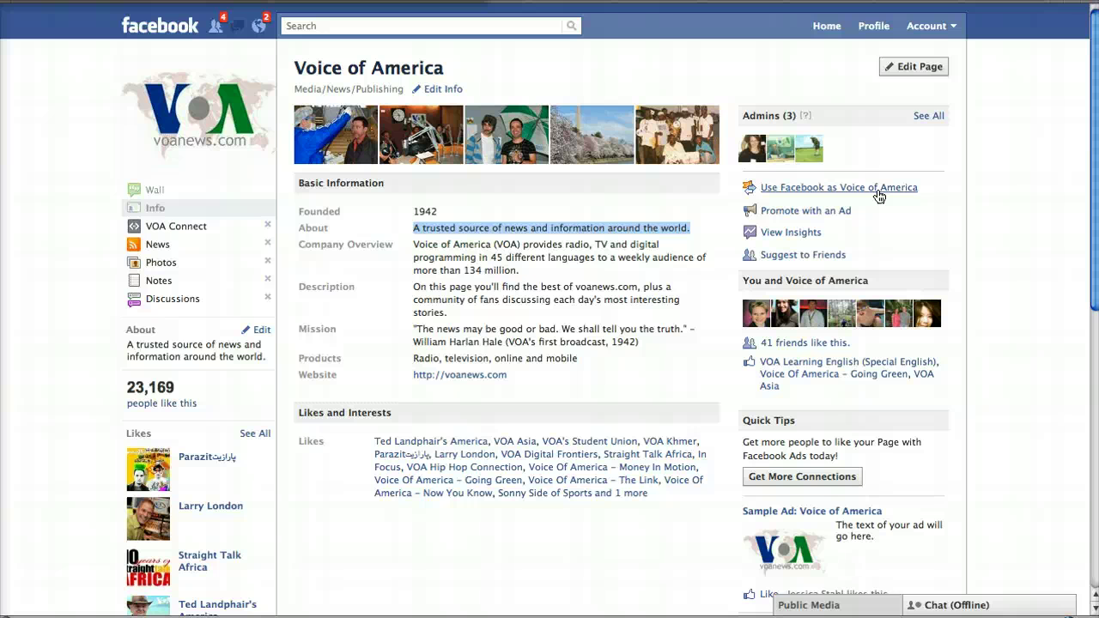
pyautogui.scroll(-3, 882, 200)
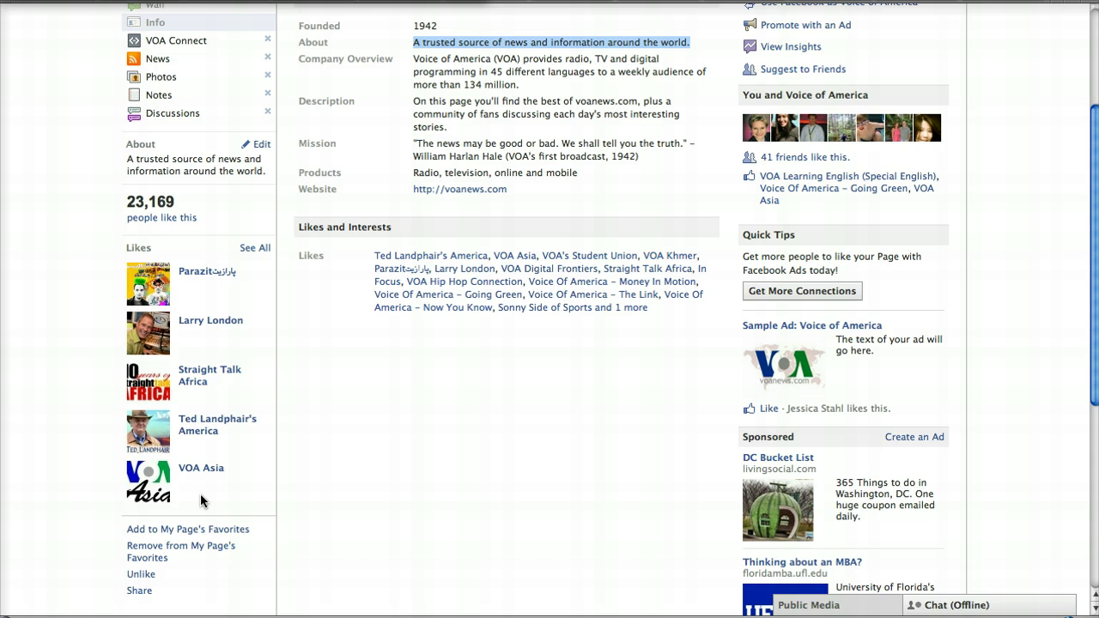
pyautogui.scroll(4, 375, 481)
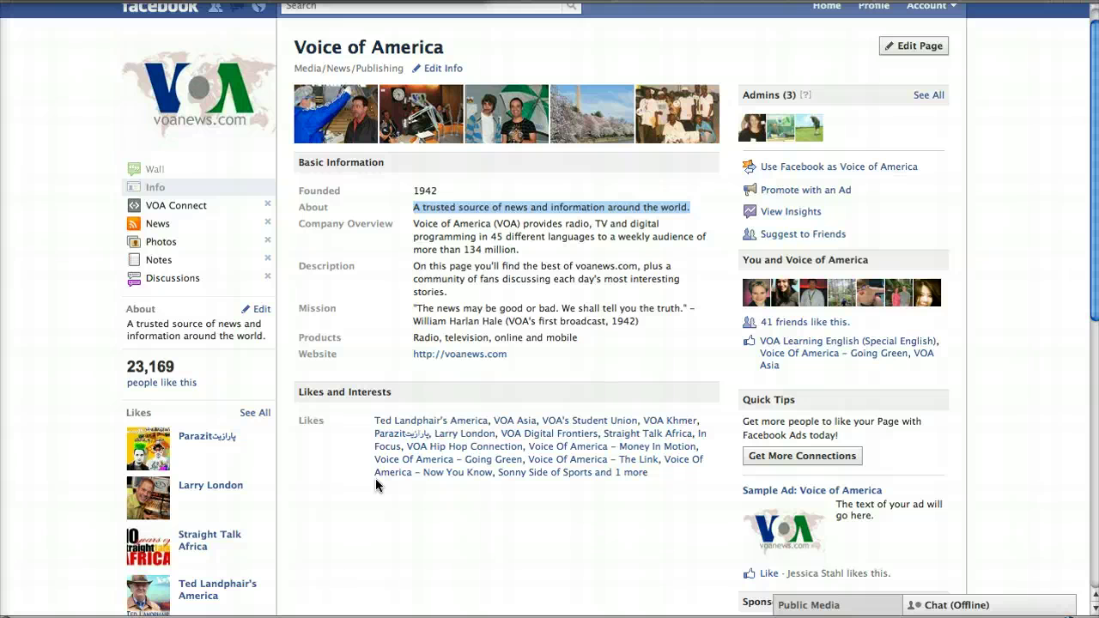
pyautogui.click(853, 172)
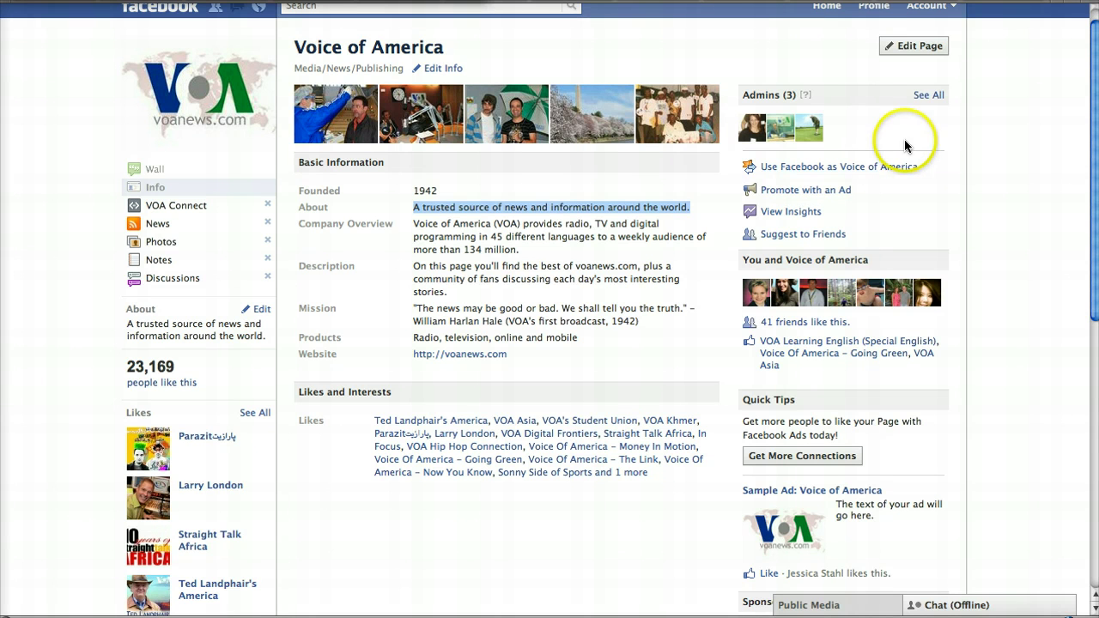
# Turn off 'Always comment and post as Voice of America' in Your Settings and save
pyautogui.click(909, 49)
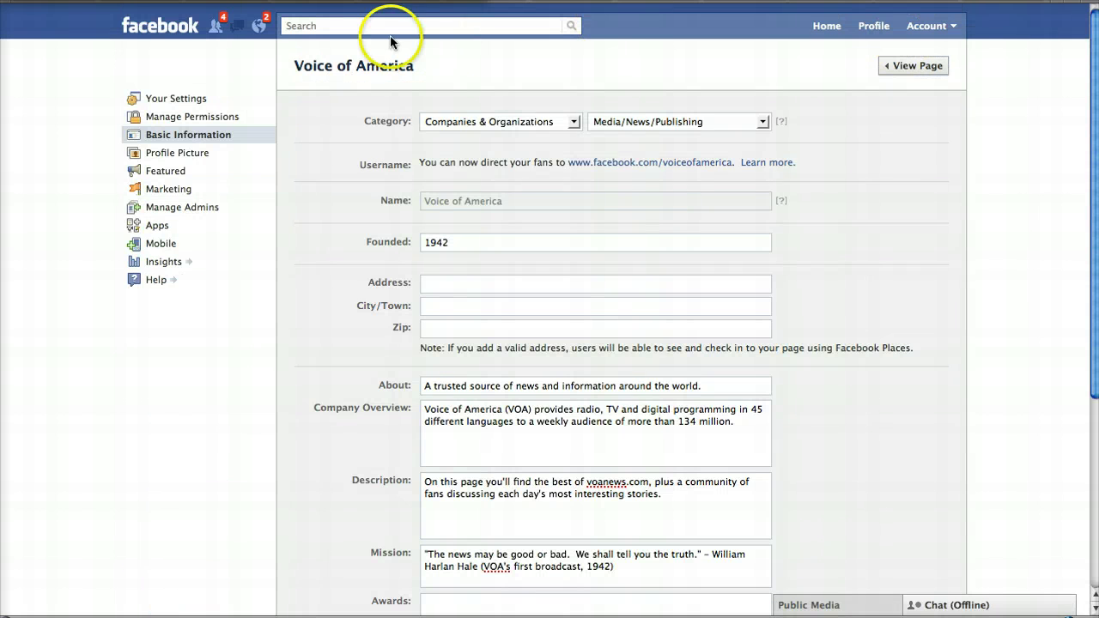
pyautogui.click(190, 101)
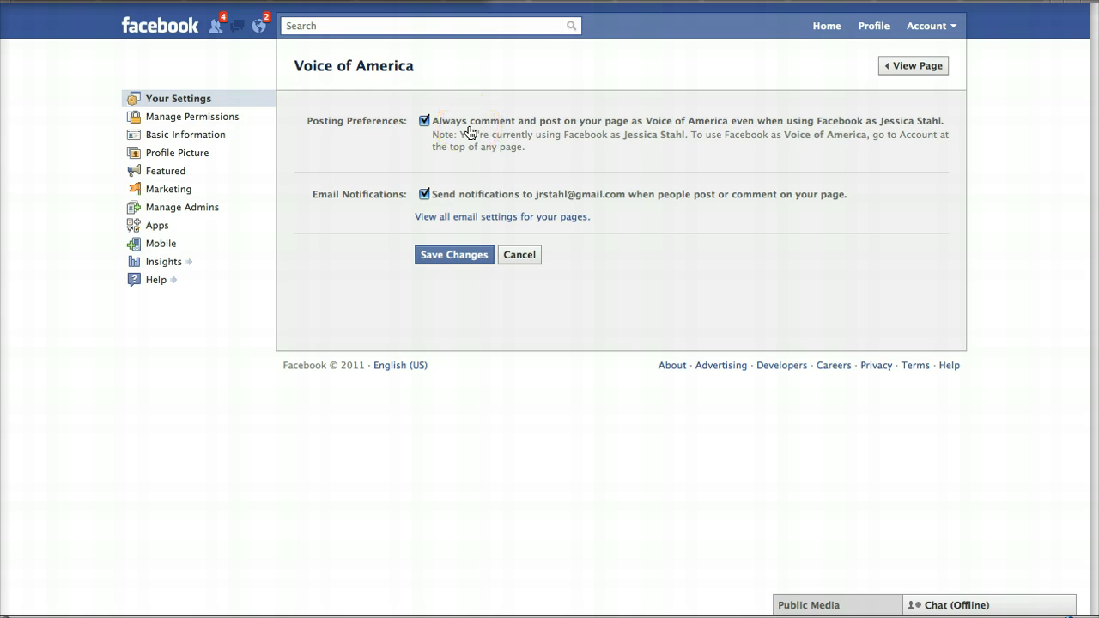
pyautogui.click(424, 122)
pyautogui.click(453, 257)
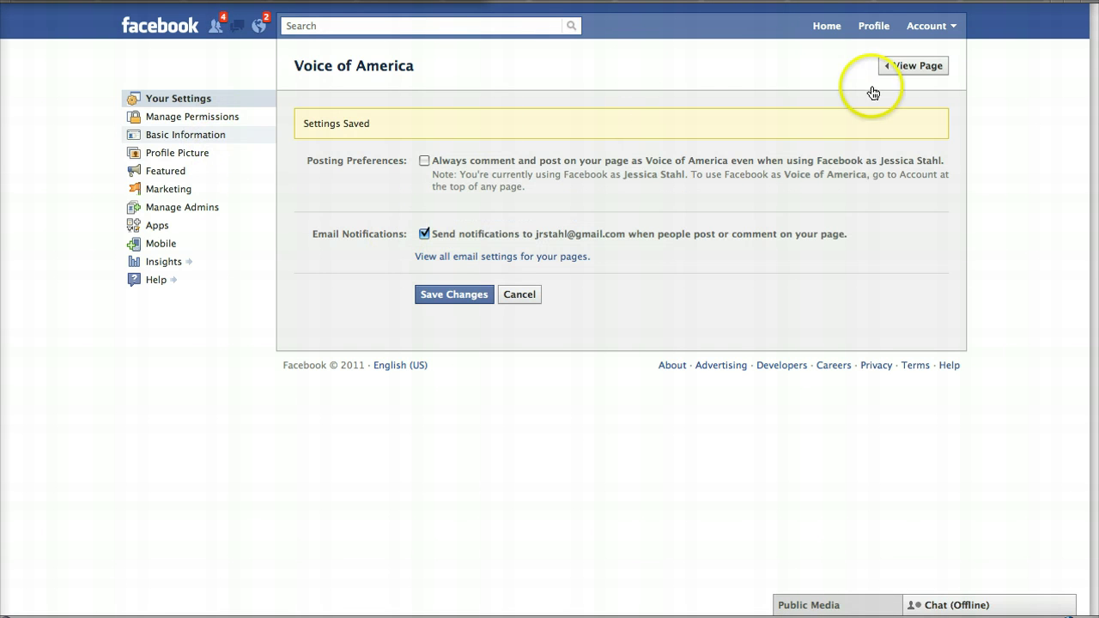
# Publish a test wall post reading 'Comment' on the Voice of America Page
pyautogui.click(901, 66)
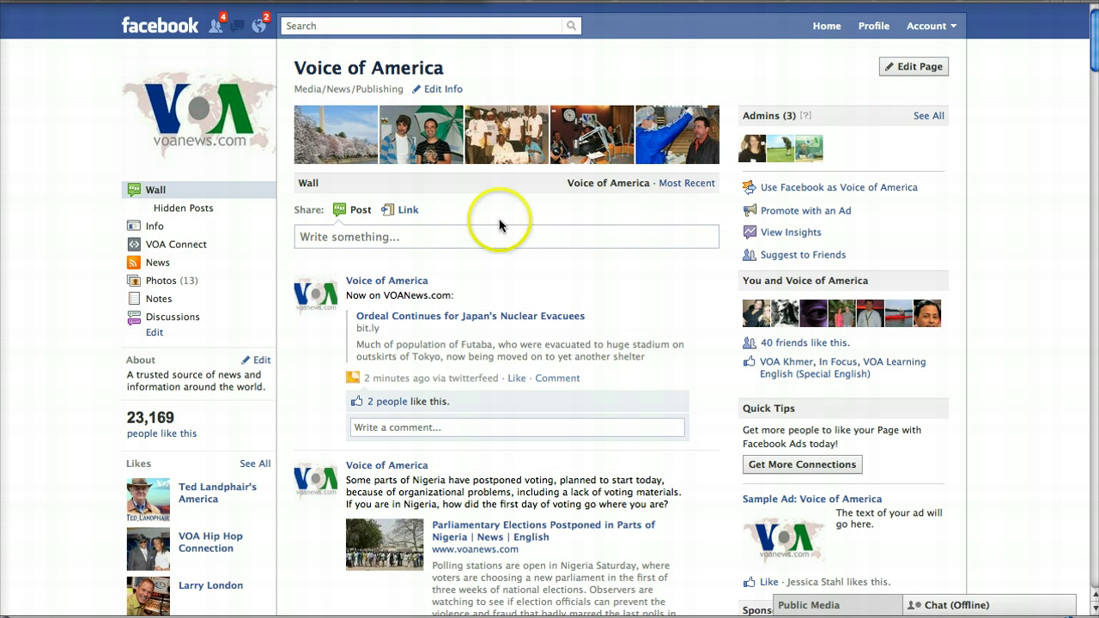
pyautogui.click(438, 236)
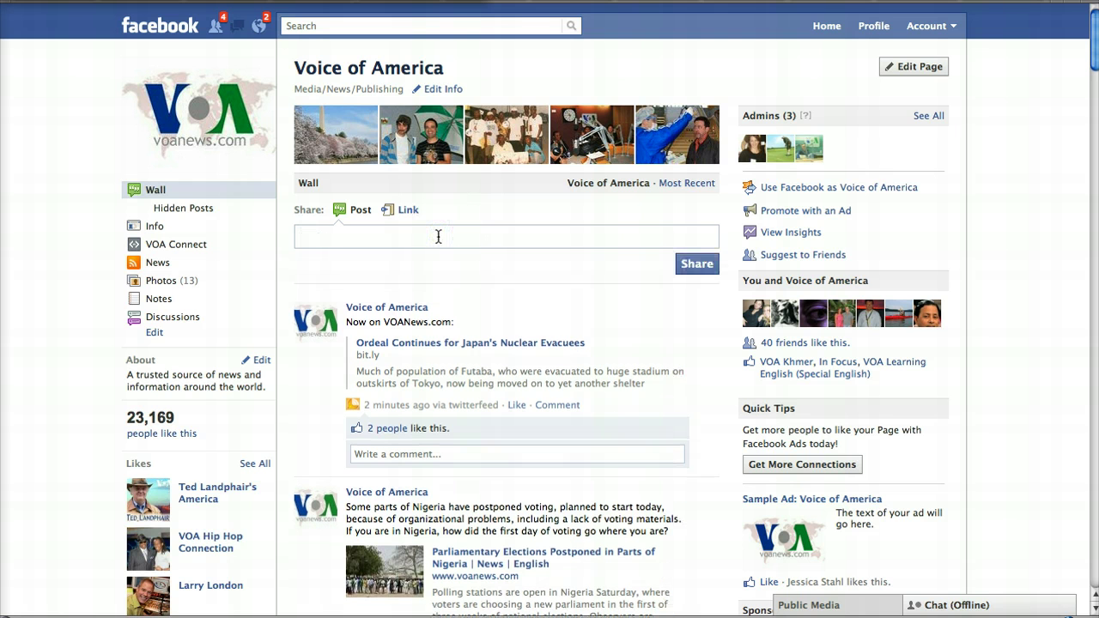
pyautogui.write('Comment')
pyautogui.click(697, 266)
# Remove the 'Comment' post and switch to using Facebook as Voice of America
pyautogui.click(712, 276)
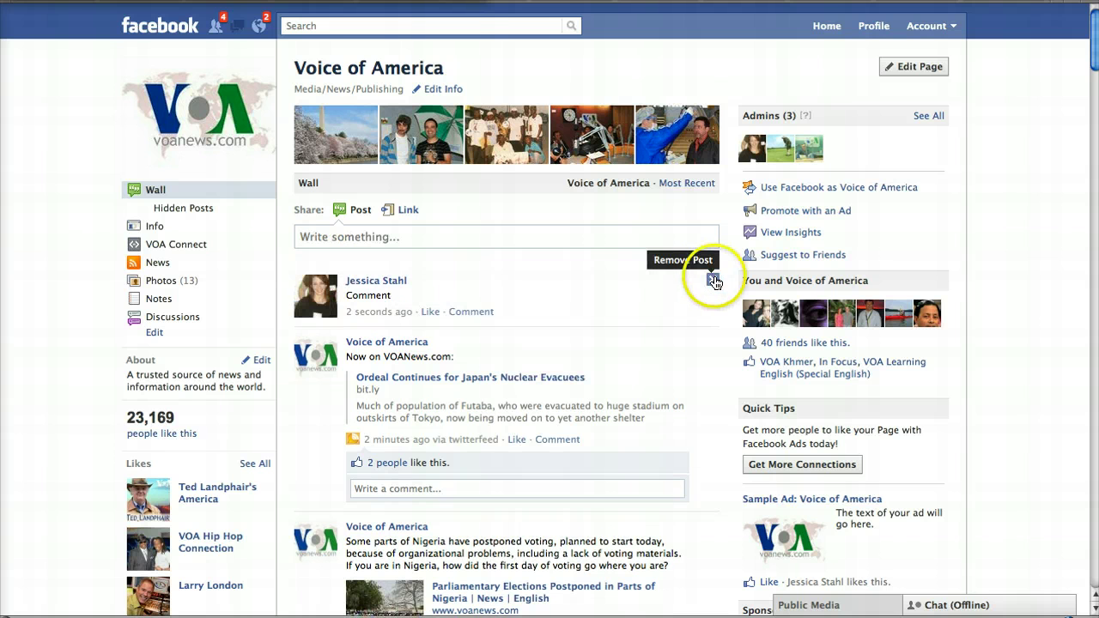
pyautogui.click(618, 193)
pyautogui.click(850, 194)
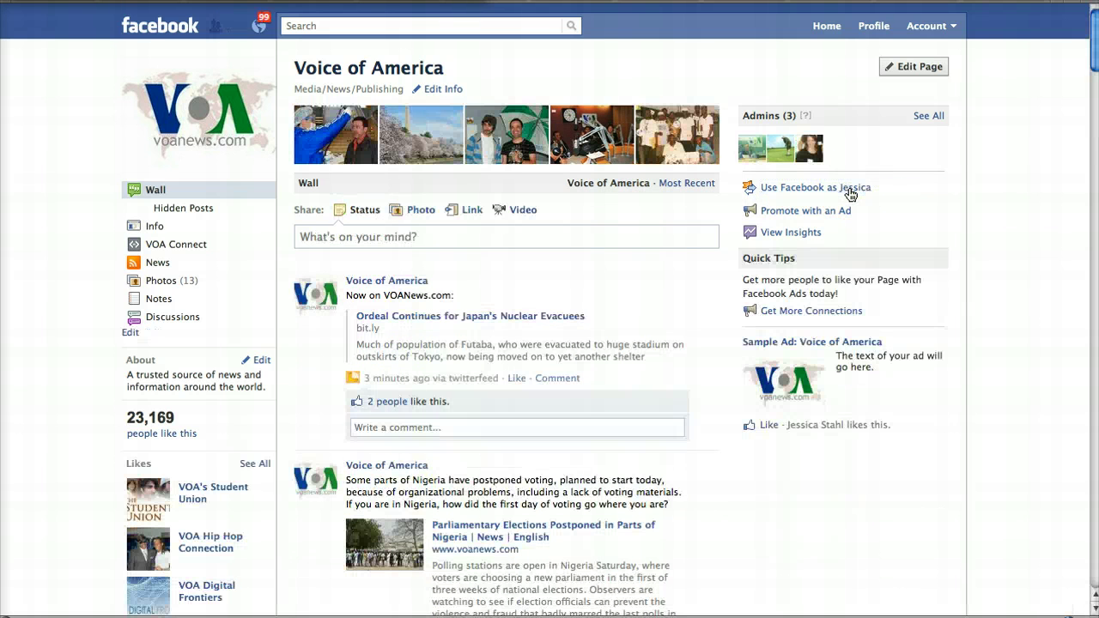
pyautogui.click(461, 250)
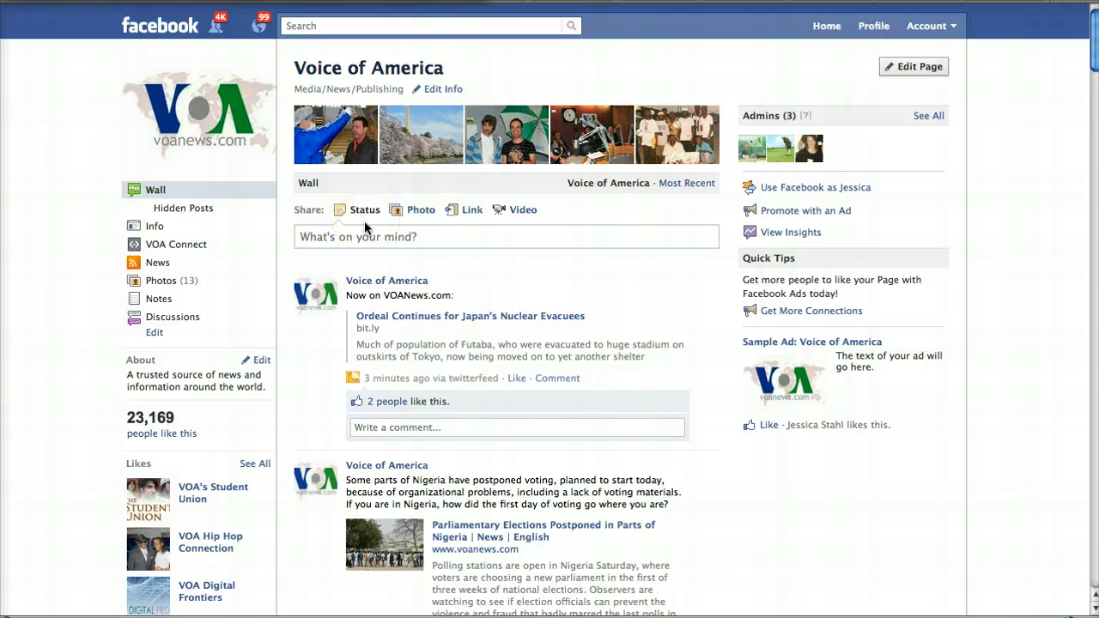
pyautogui.click(917, 68)
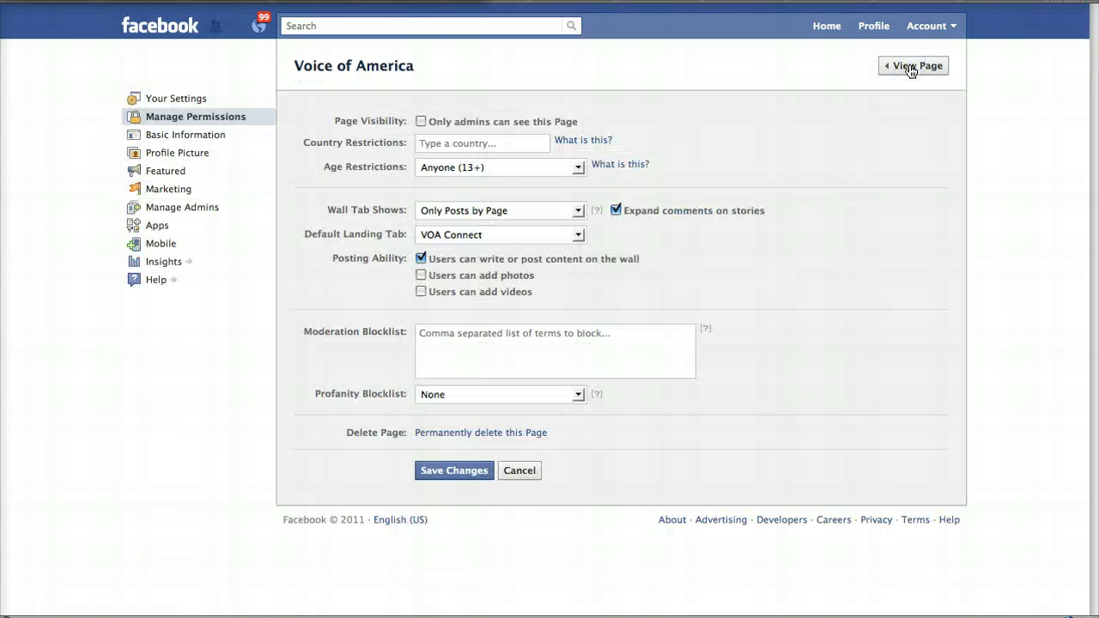
# Re-tick always posting as Voice of America and the e-mail notification box, then save
pyautogui.click(912, 69)
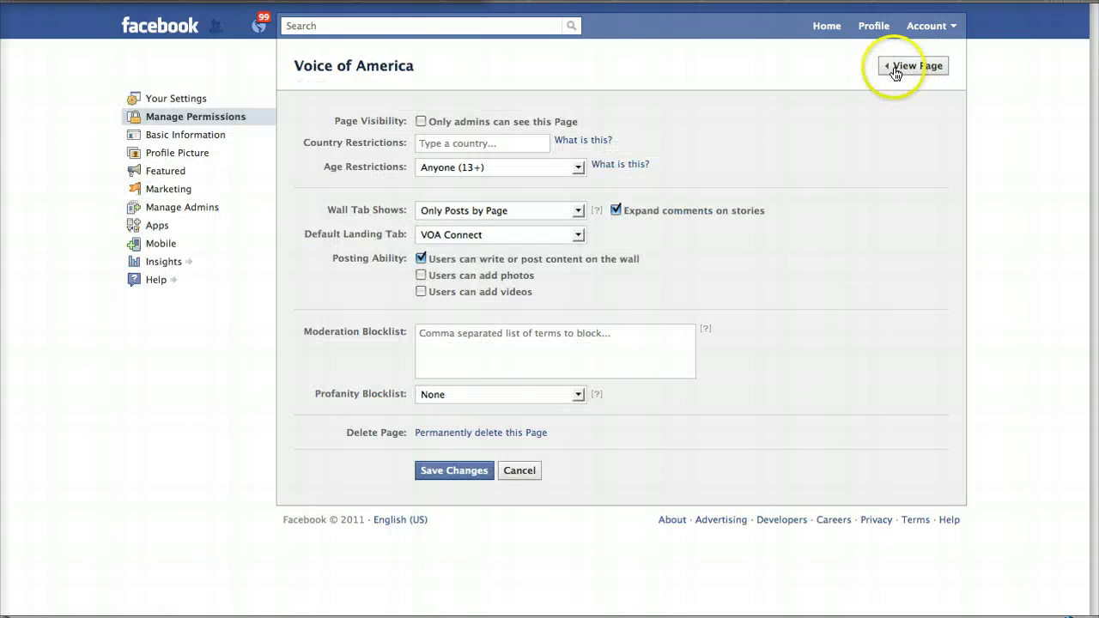
pyautogui.click(174, 98)
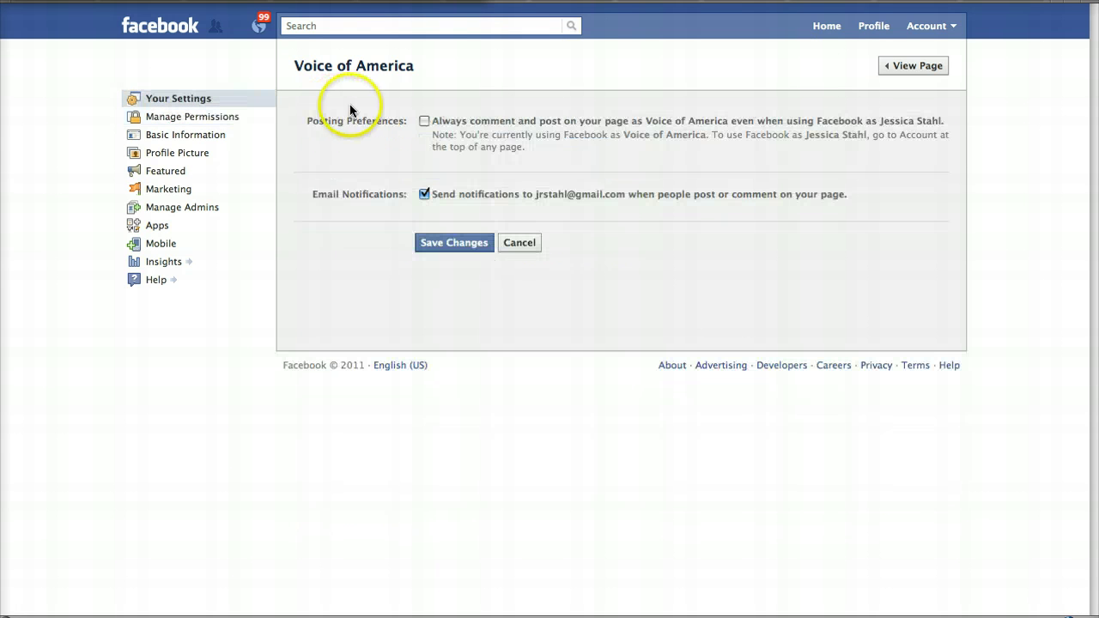
pyautogui.click(423, 121)
pyautogui.click(331, 197)
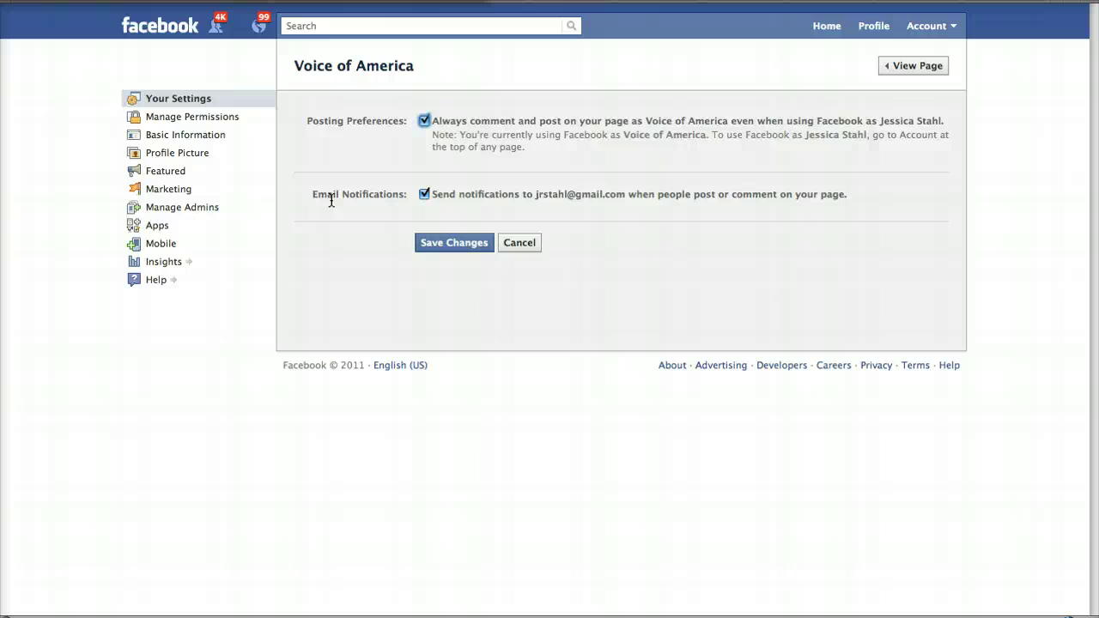
pyautogui.click(455, 249)
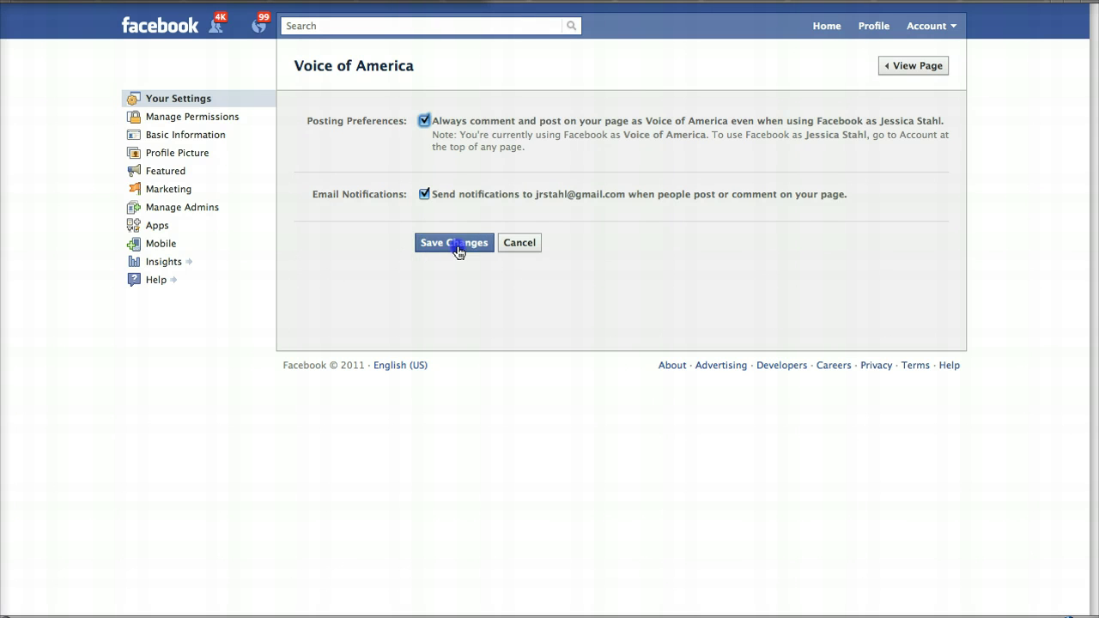
# Review Manage Permissions, keeping the Profanity Blocklist set to None
pyautogui.click(220, 117)
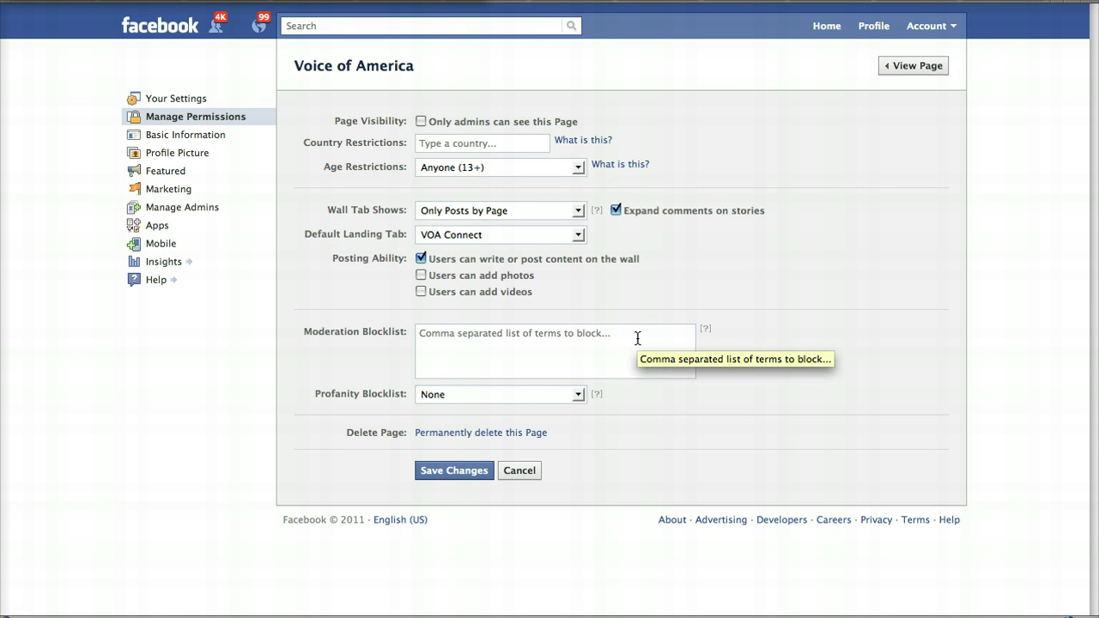
pyautogui.click(578, 394)
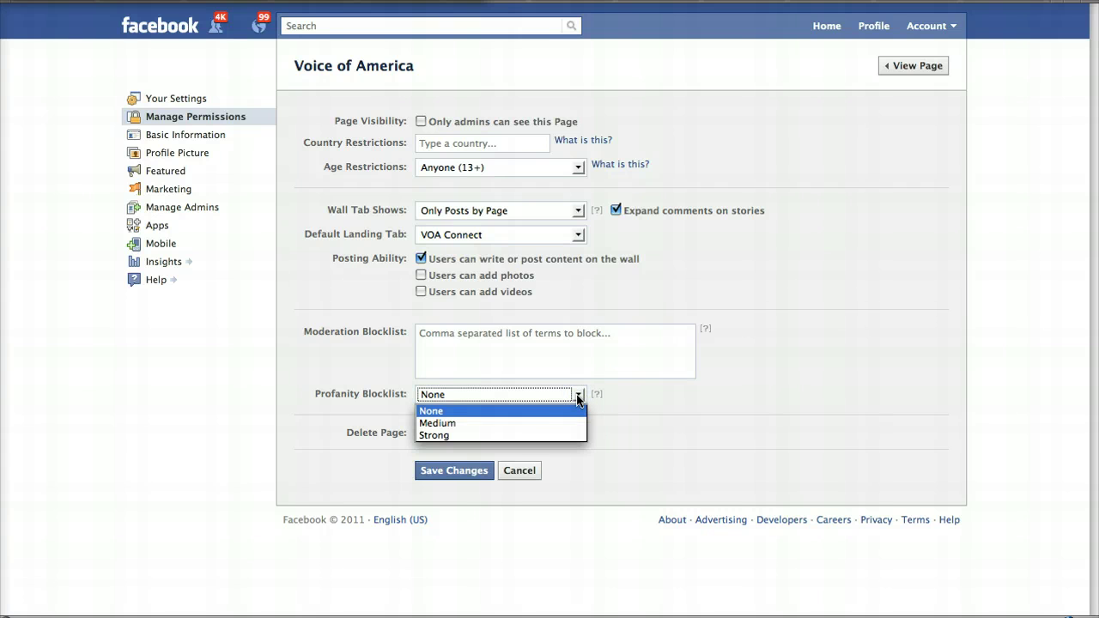
pyautogui.click(561, 412)
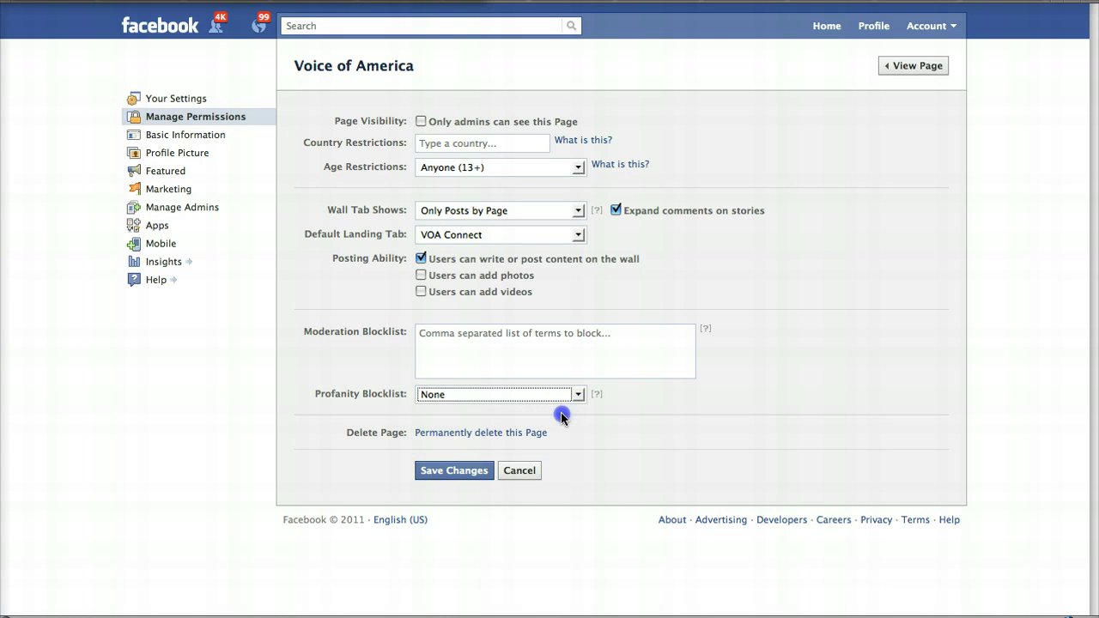
pyautogui.click(198, 136)
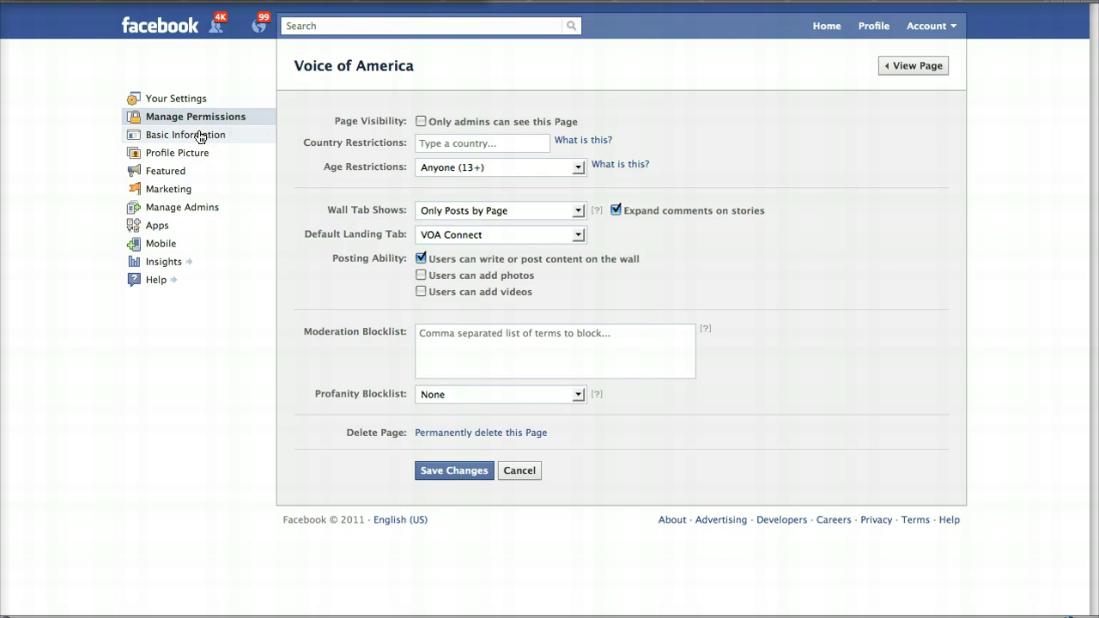
# Select the About description text in Basic Information and scroll back to the top
pyautogui.scroll(-5, 257, 229)
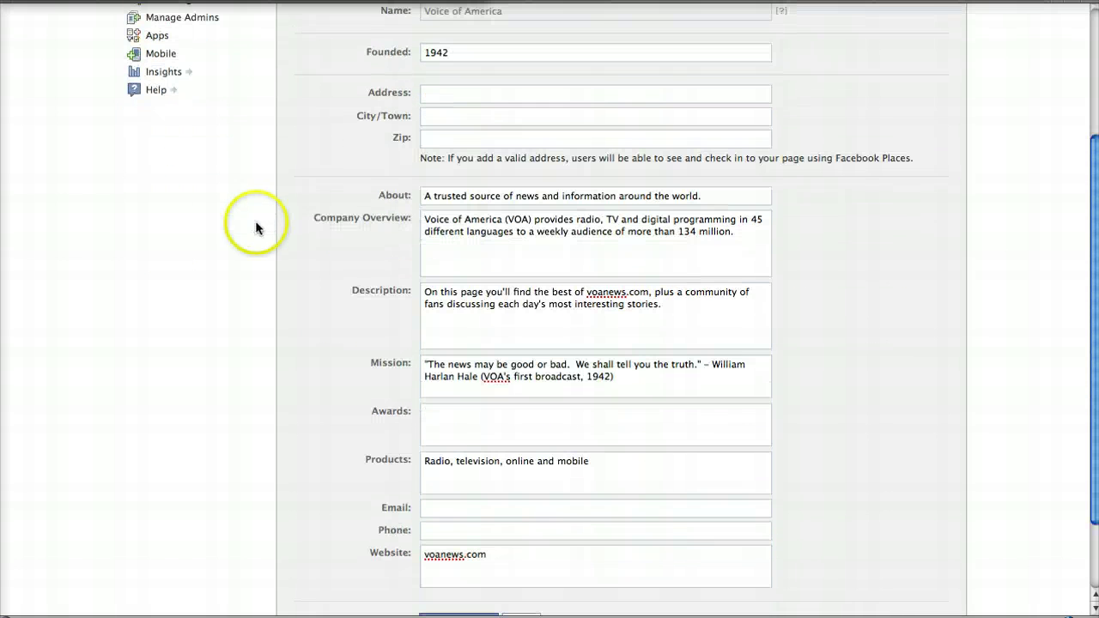
pyautogui.click(423, 196)
pyautogui.moveTo(424, 196); pyautogui.dragTo(710, 192)
pyautogui.scroll(-1, 840, 234)
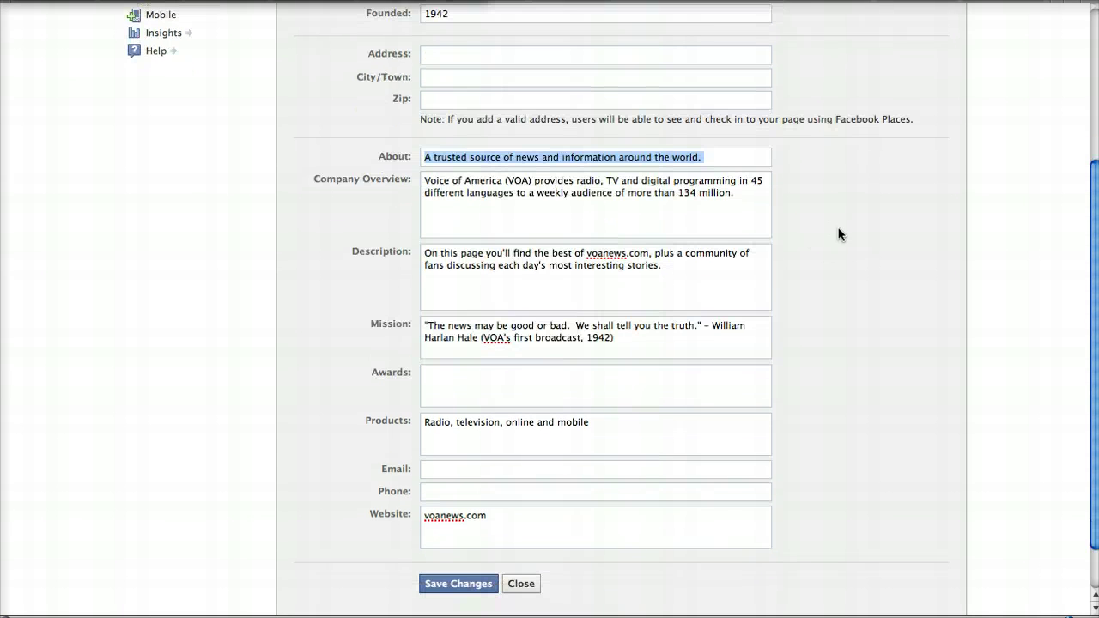
pyautogui.scroll(4, 840, 234)
pyautogui.scroll(-4, 840, 234)
pyautogui.scroll(6, 840, 233)
pyautogui.scroll(1, 840, 234)
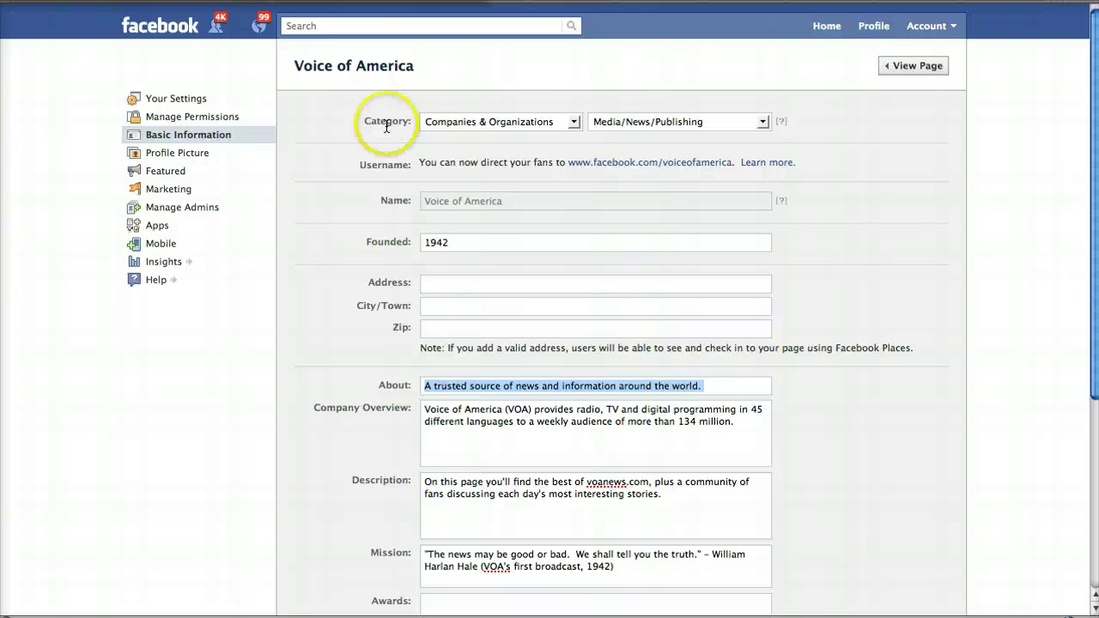
# Check both Category dropdowns, keeping Companies & Organizations and Media/News/Publishing unchanged
pyautogui.click(573, 121)
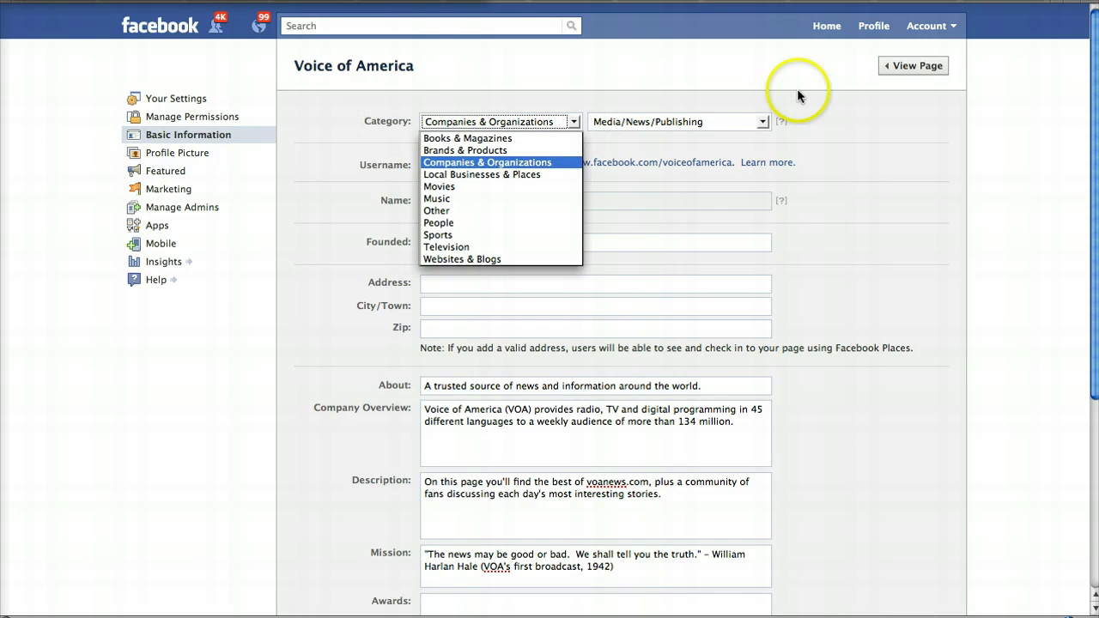
pyautogui.click(764, 122)
pyautogui.click(764, 122)
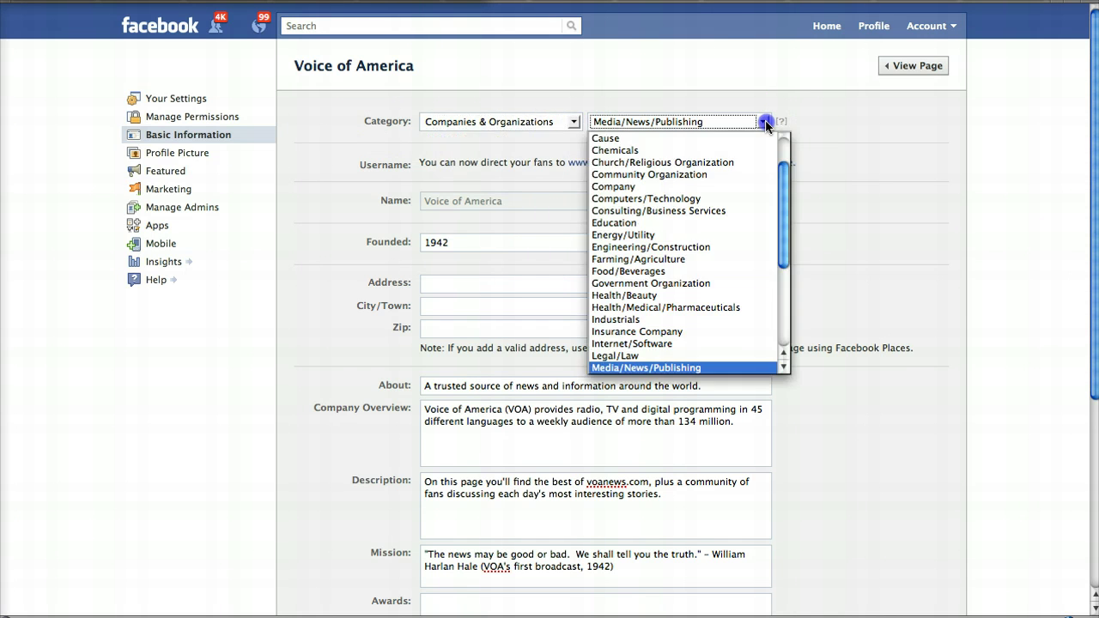
pyautogui.click(763, 99)
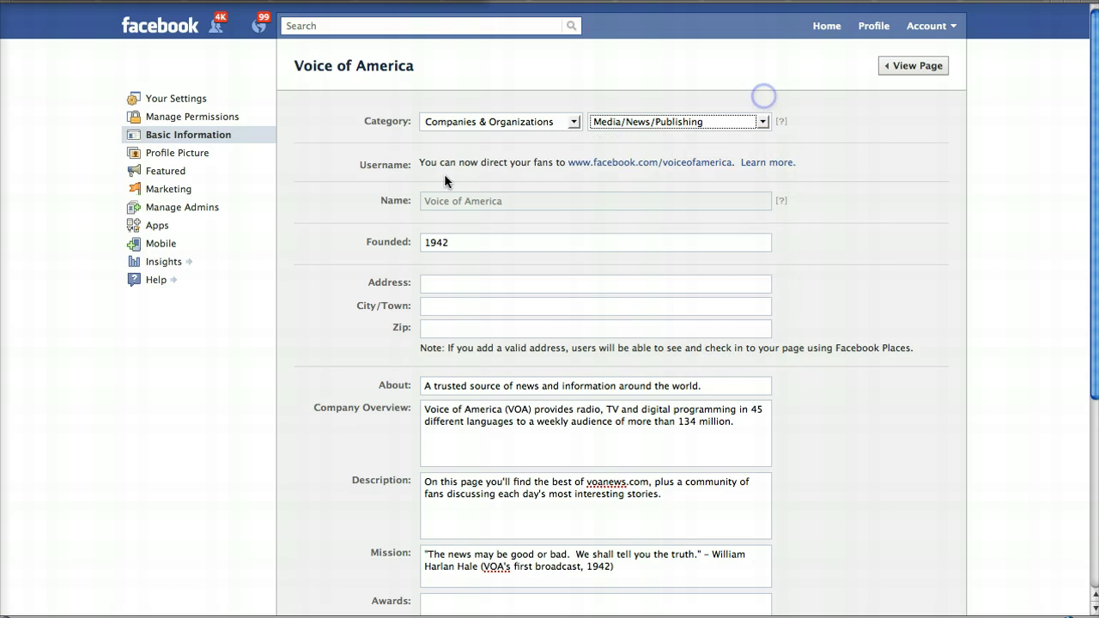
pyautogui.click(189, 153)
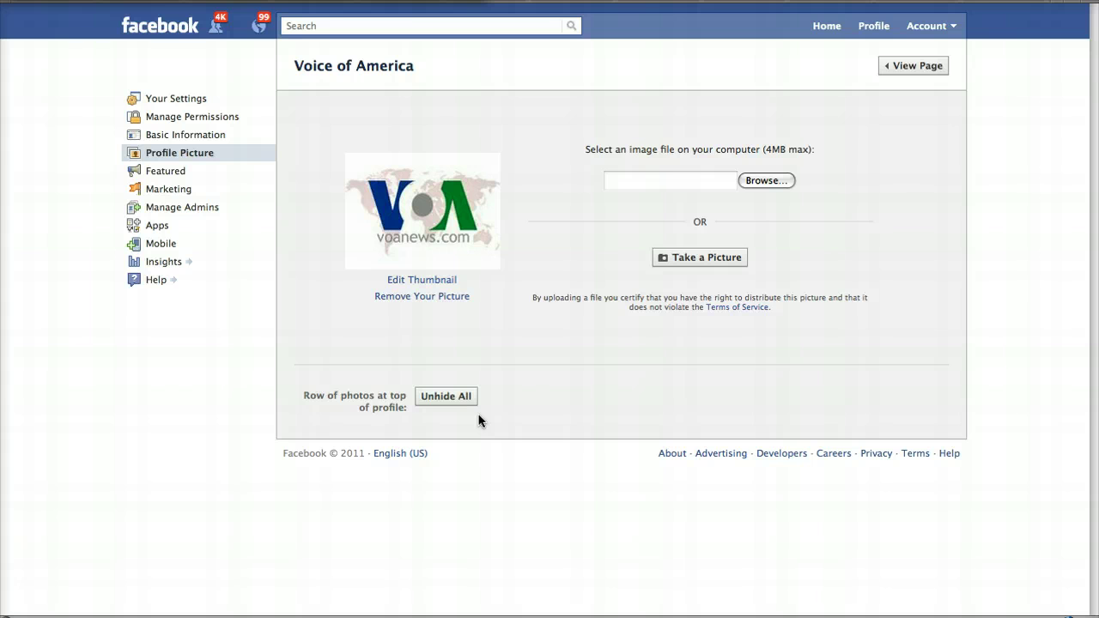
# Leave Profile Picture for the Featured settings covering the 16 liked pages and page owners
pyautogui.click(413, 418)
pyautogui.click(440, 404)
pyautogui.click(449, 402)
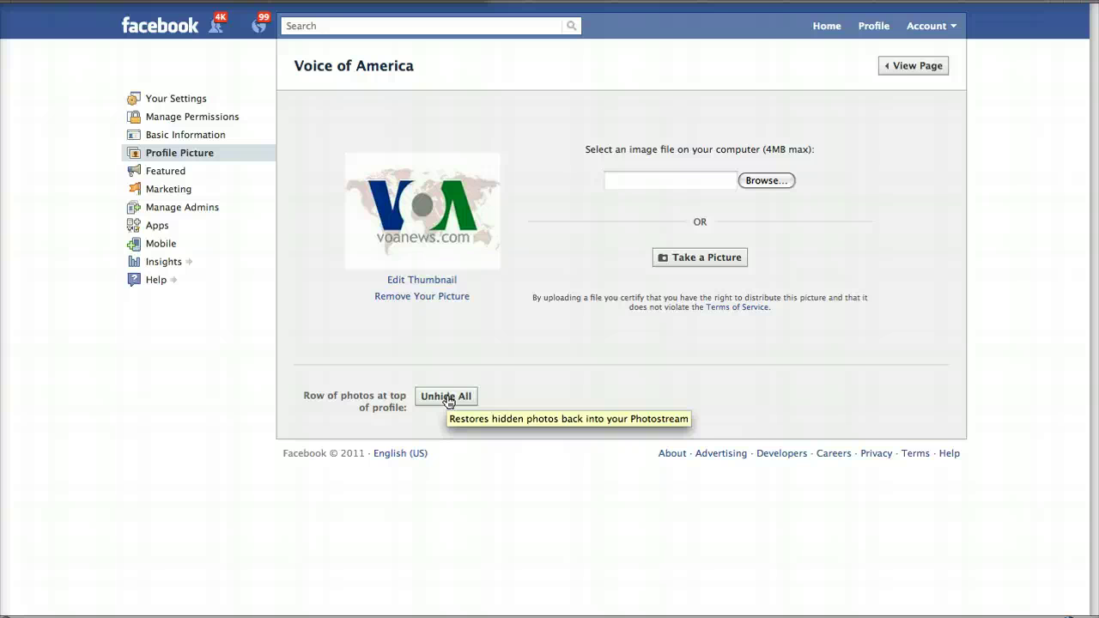
pyautogui.click(183, 175)
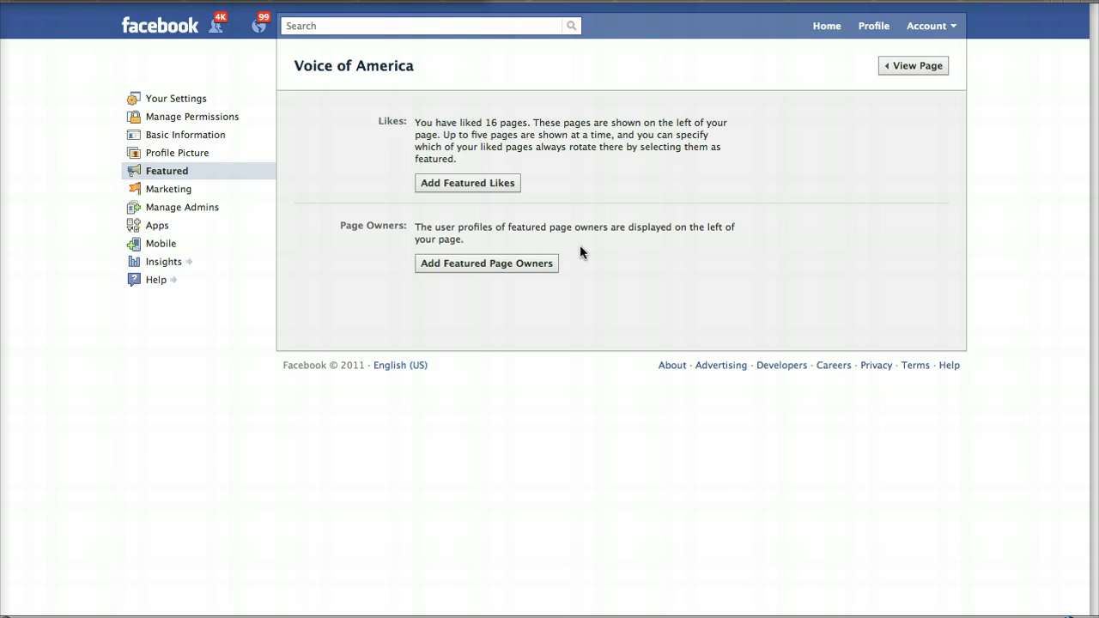
pyautogui.click(510, 263)
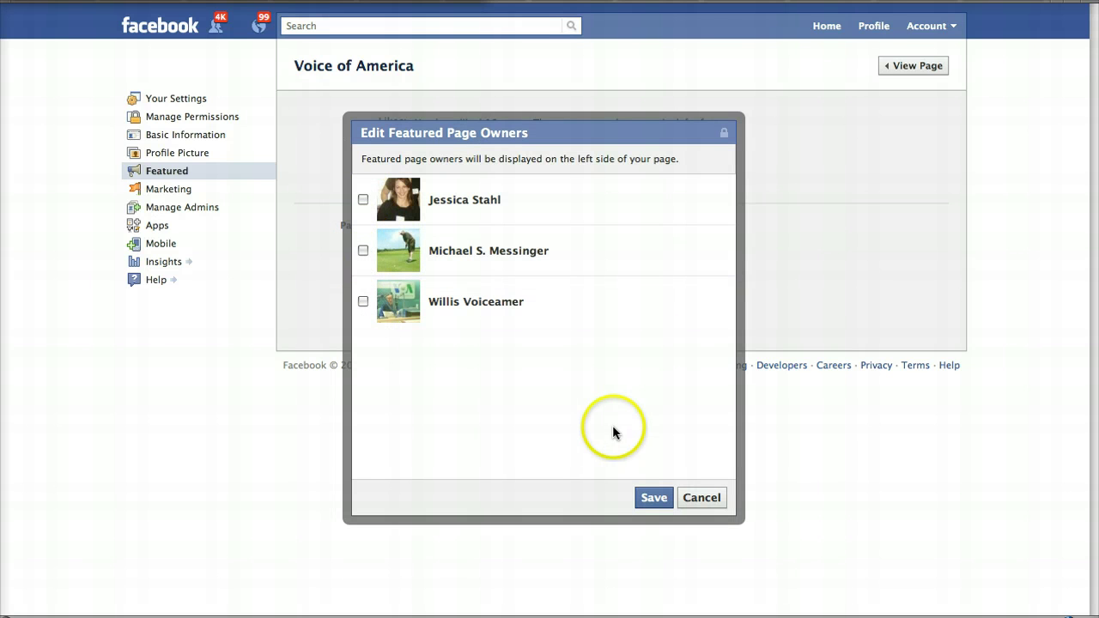
pyautogui.click(699, 504)
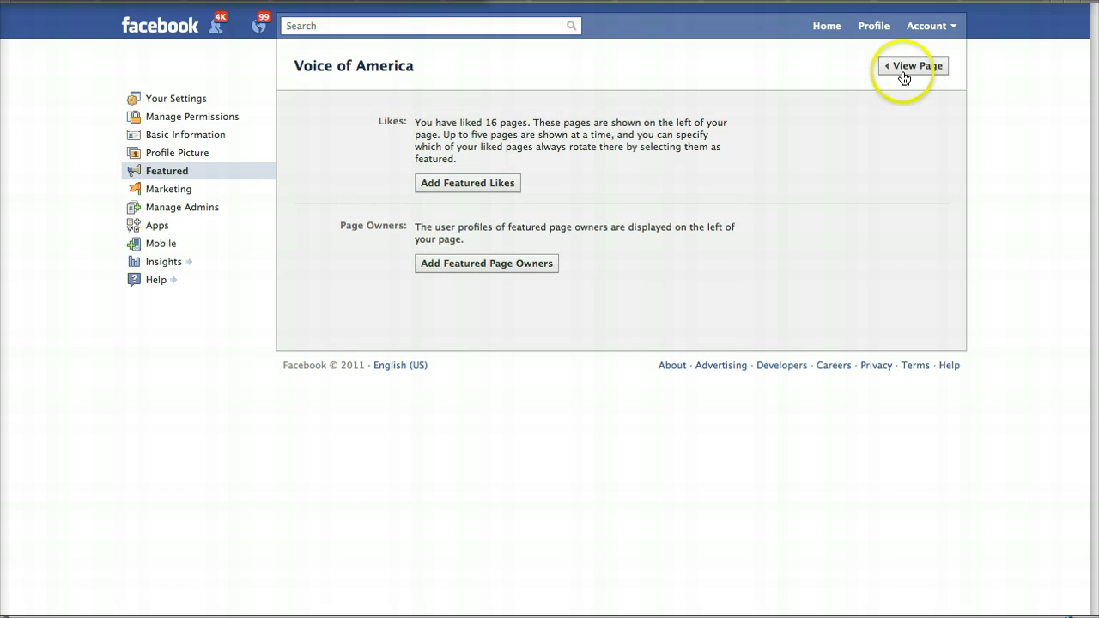